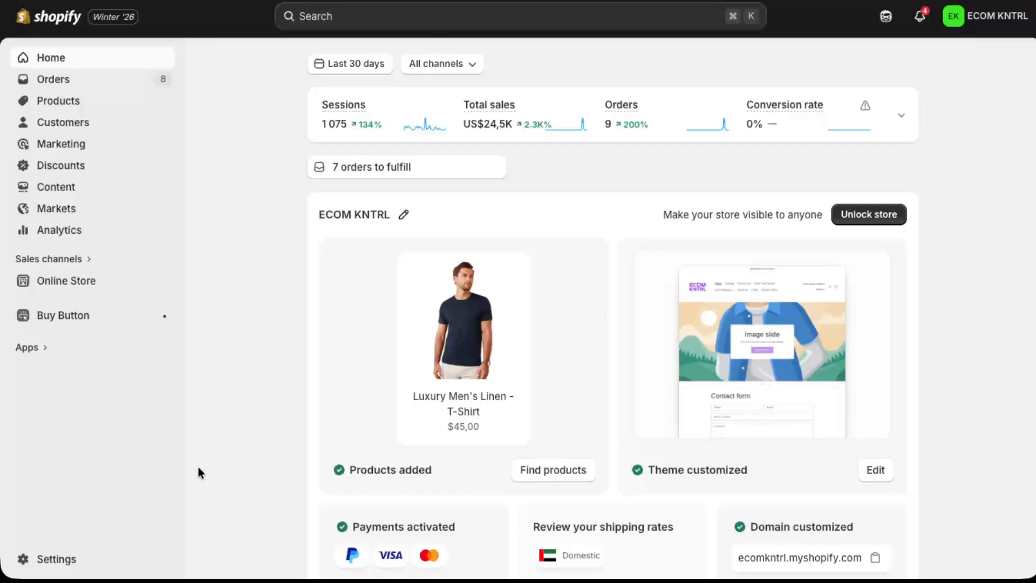
Create a custom shipping profile in the shipping and delivery settings and name it "Worldwide Shipping (international)".
click(104, 557)
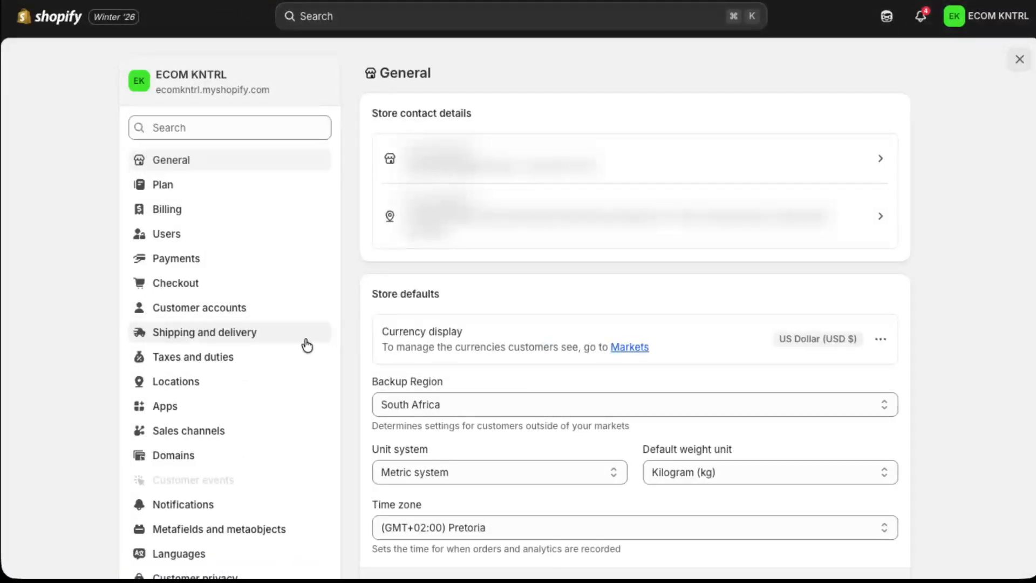
click(257, 331)
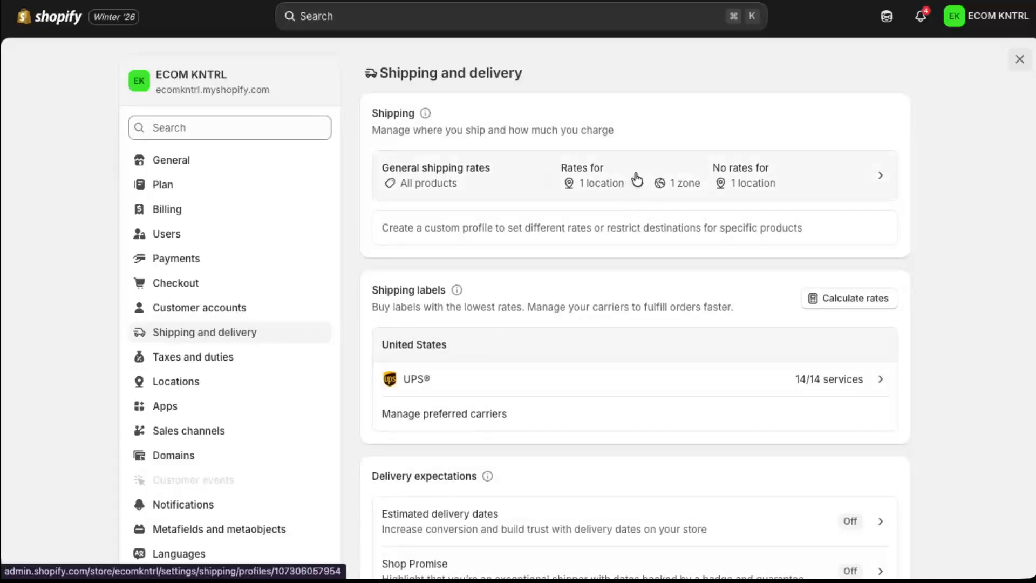
click(442, 229)
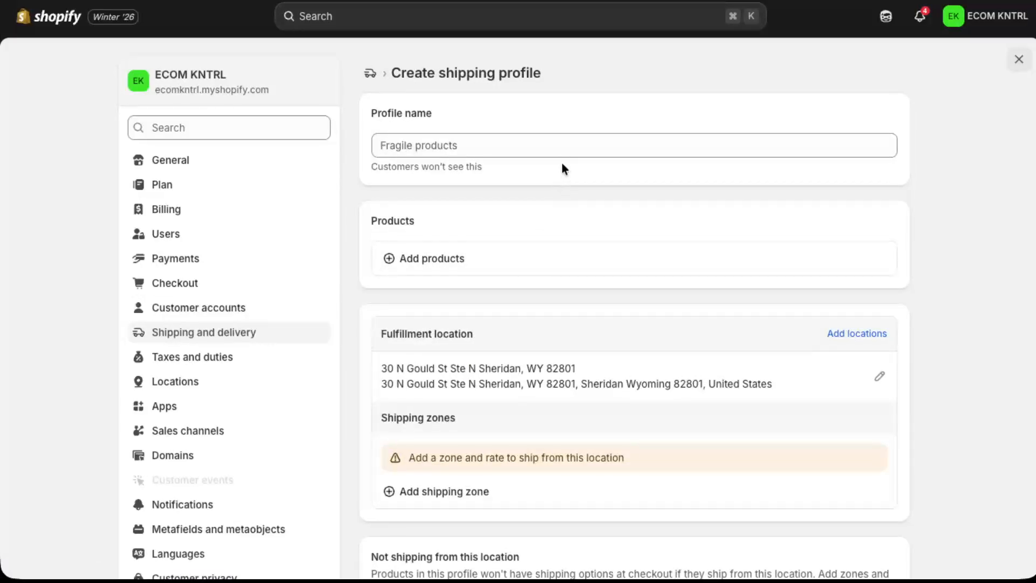
click(536, 145)
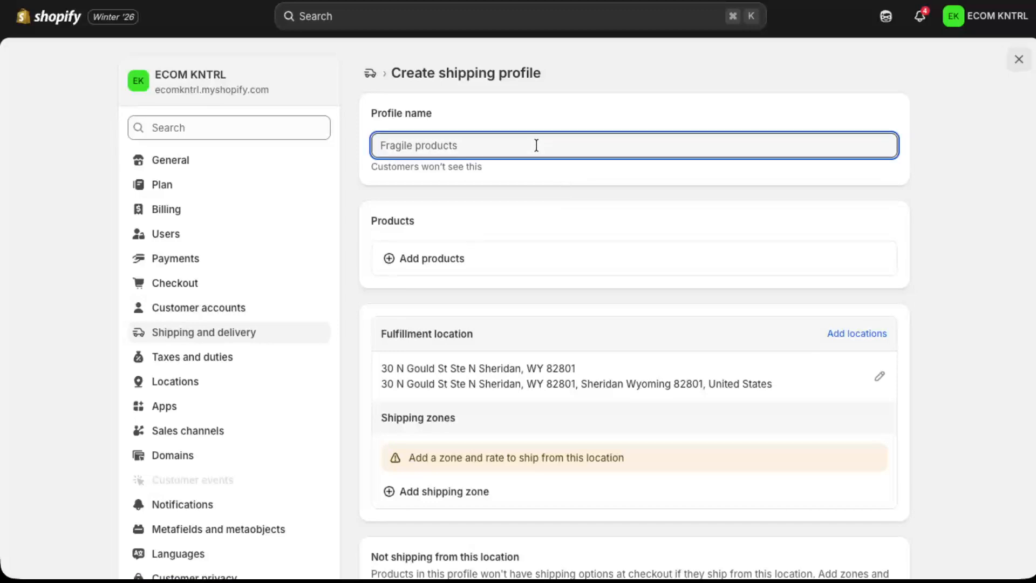
text(Wo)
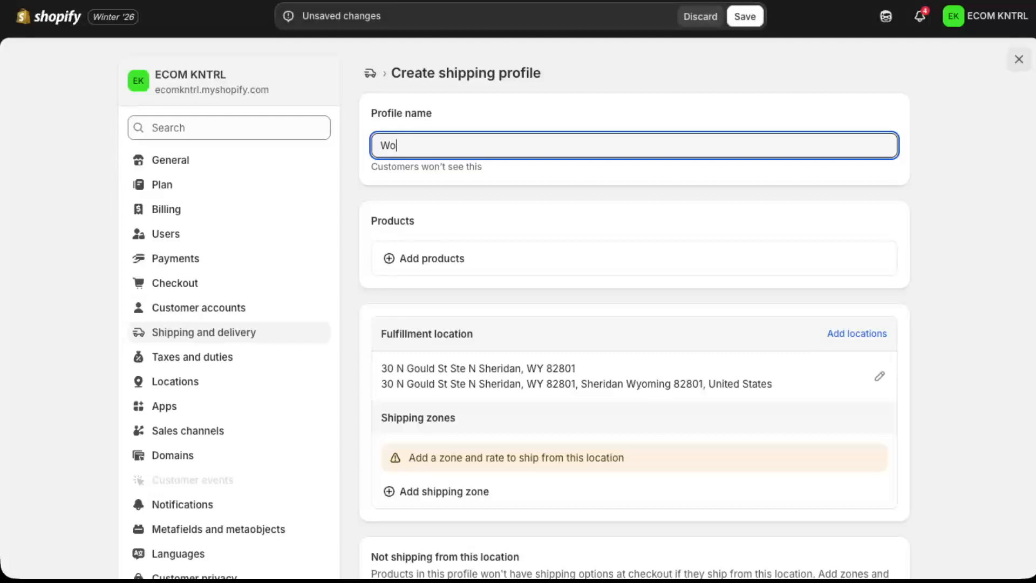
text(rldwide Shipping )
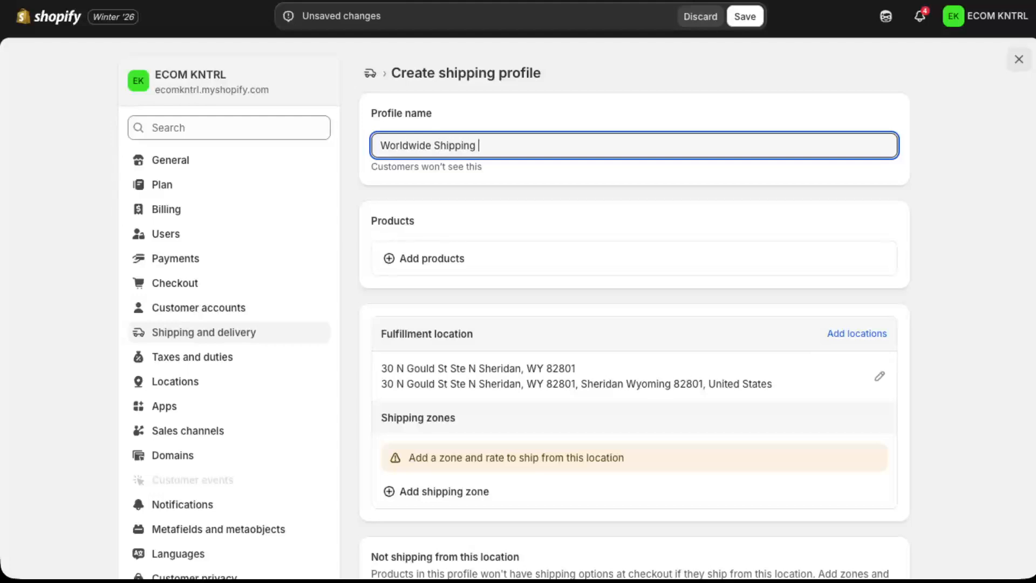
text((international))
Add all of the store's products to the shipping profile.
click(505, 271)
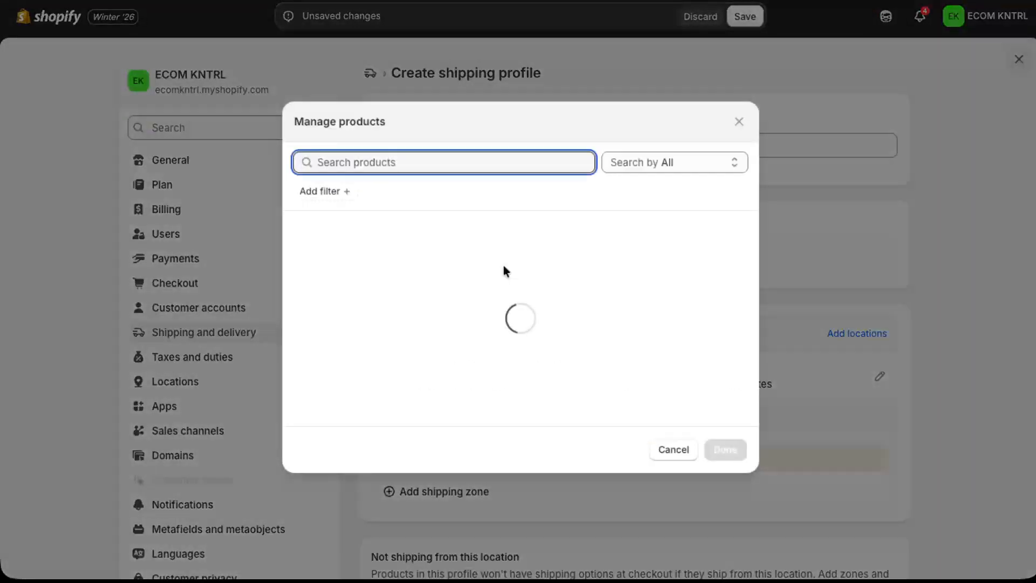
click(301, 224)
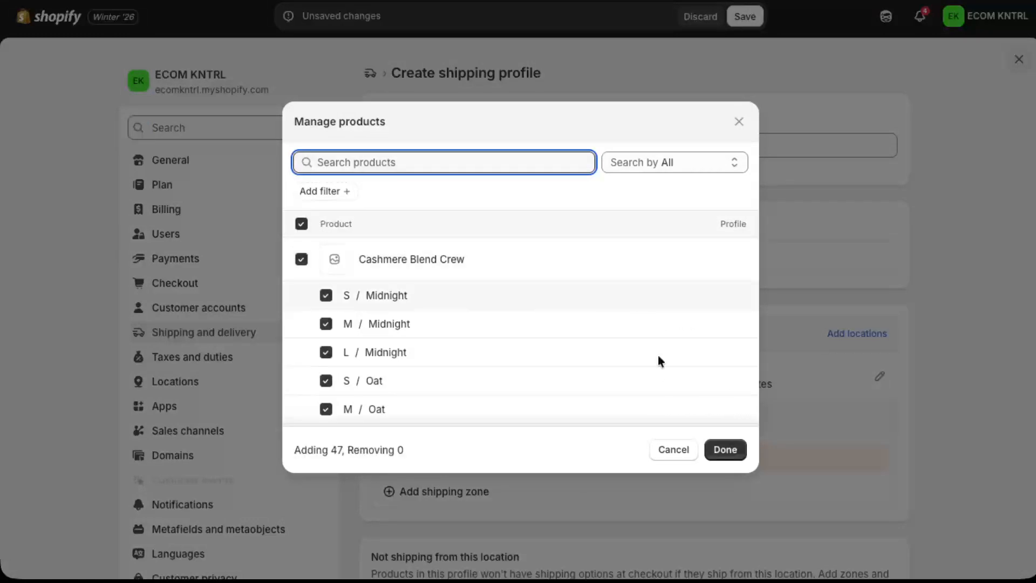
click(726, 453)
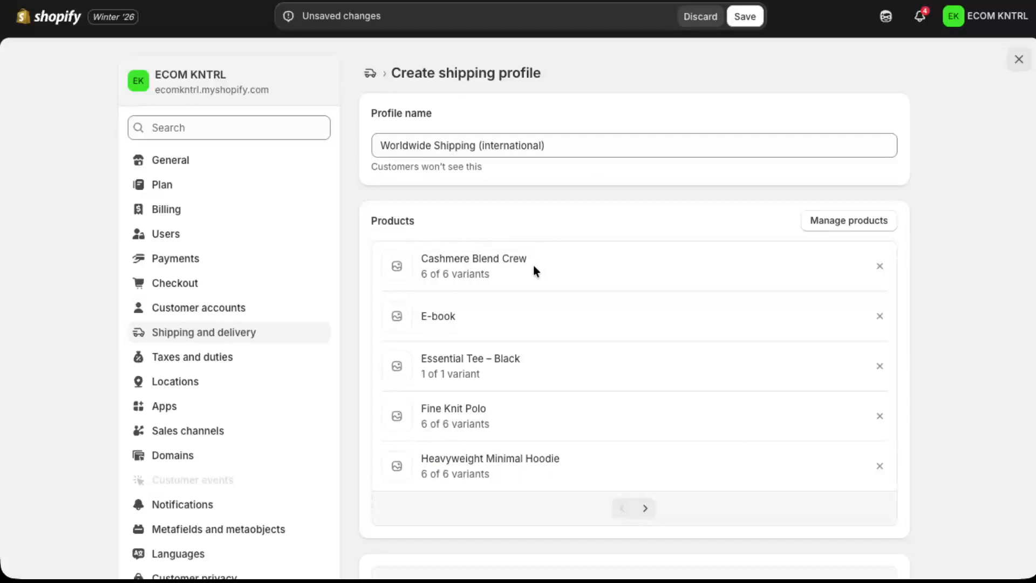
Start a new shipping zone for the fulfillment location, include Africa, and name the zone "International Shipping".
scroll(533, 267, down, 3)
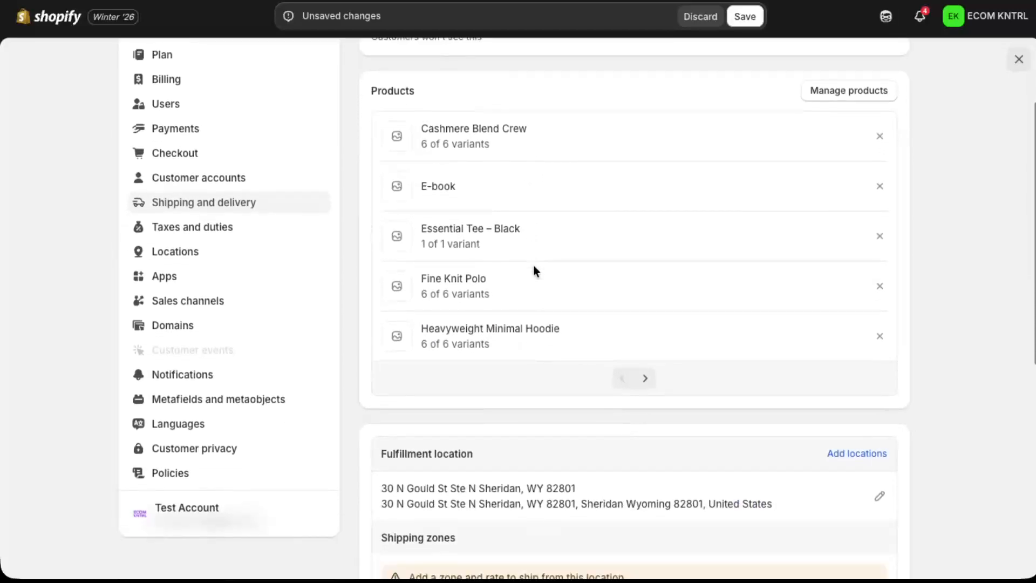
scroll(597, 375, down, 3)
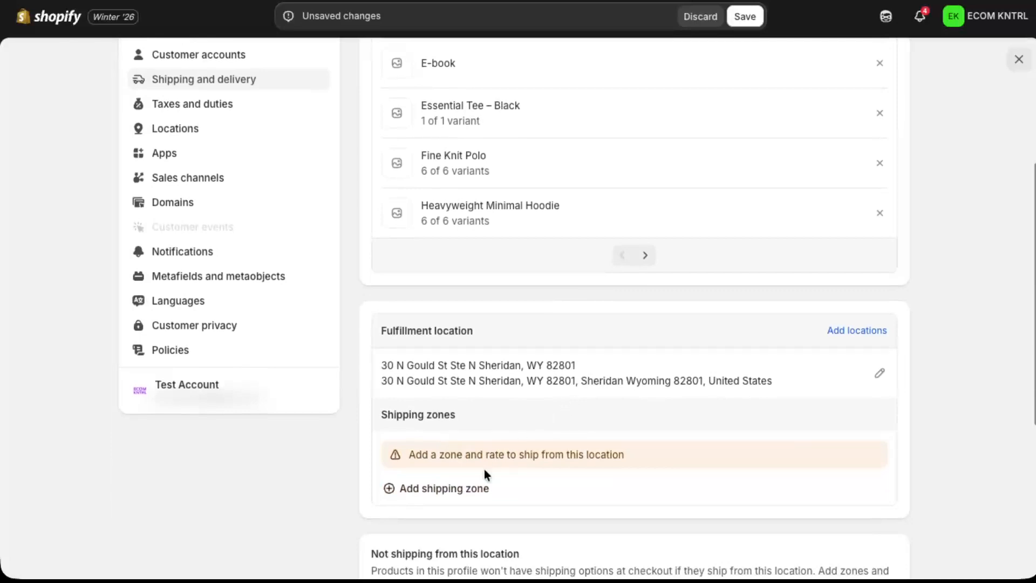
click(452, 489)
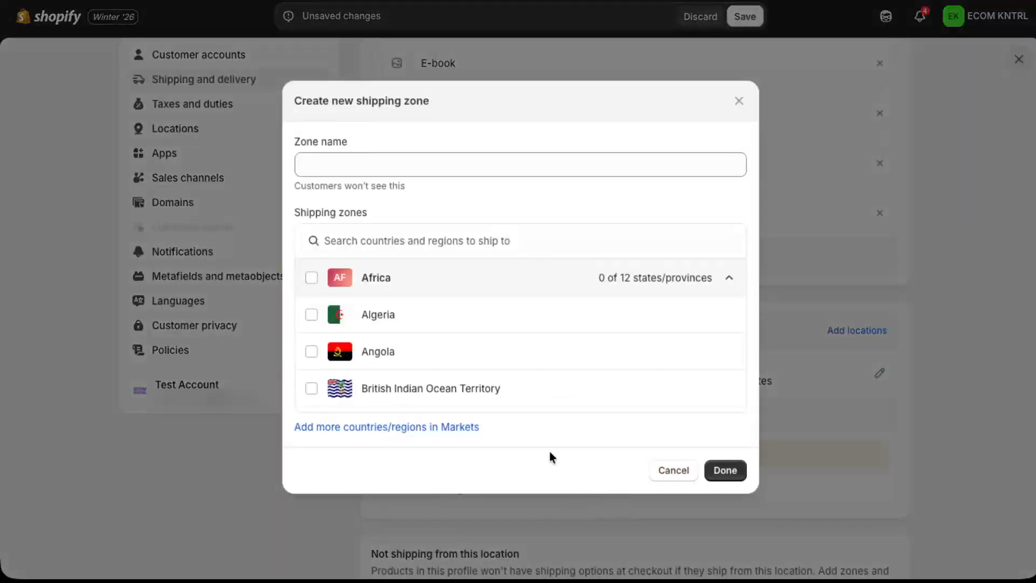
click(312, 276)
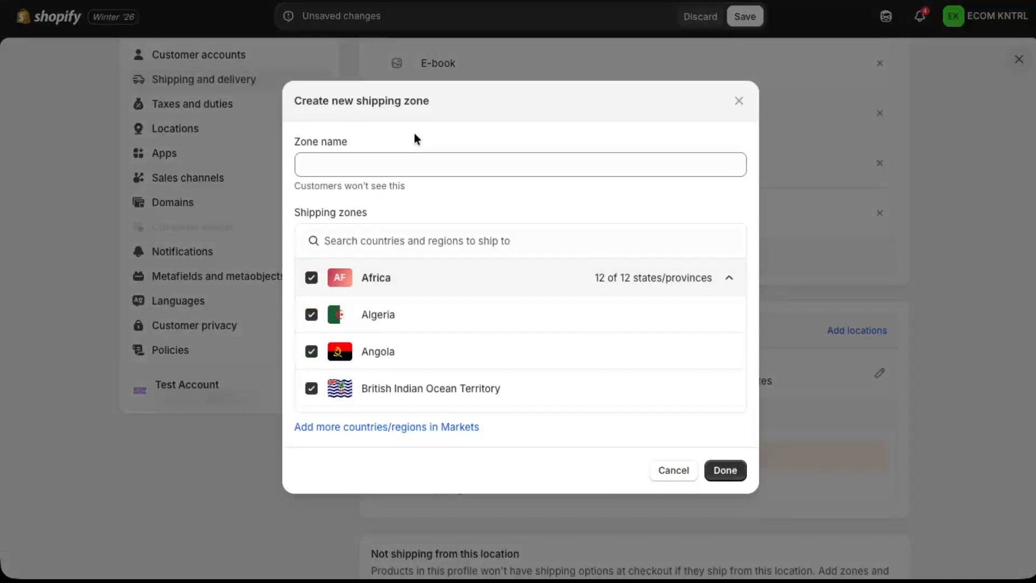
click(401, 163)
text(I)
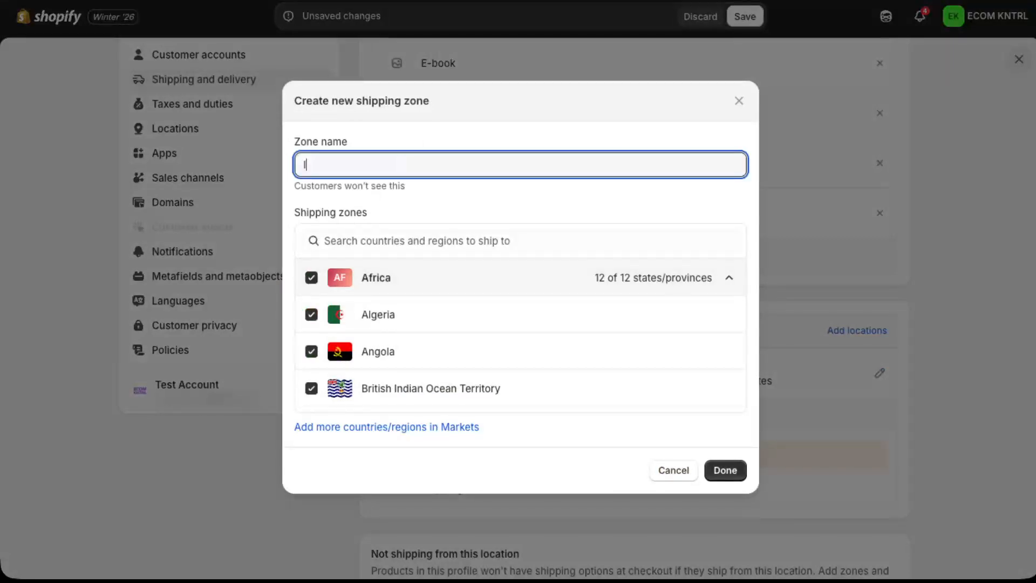
text(nternational Shippin)
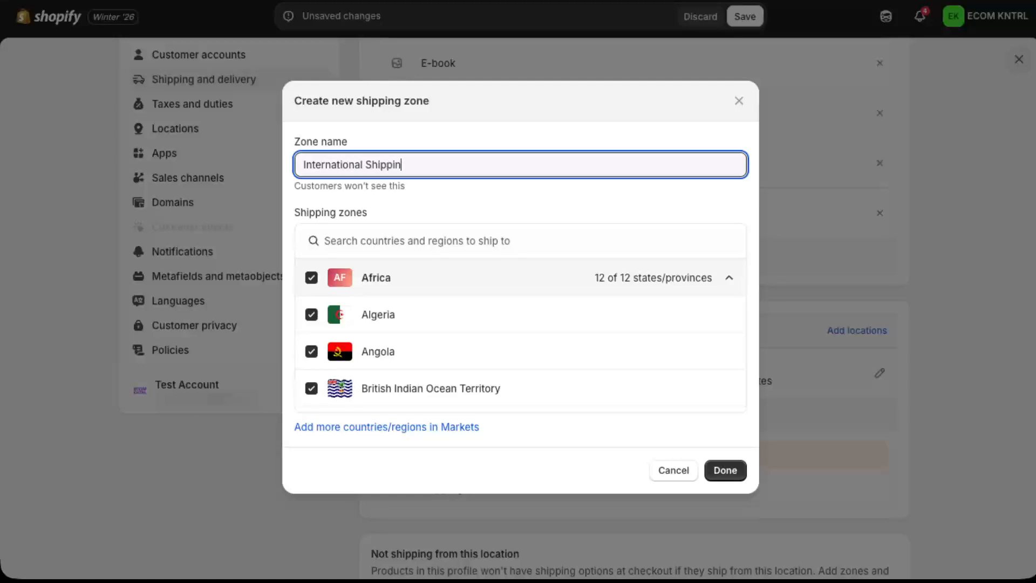
text(g)
Include Asia, Europe, North America and South America in the zone and finish creating it.
scroll(384, 305, down, 3)
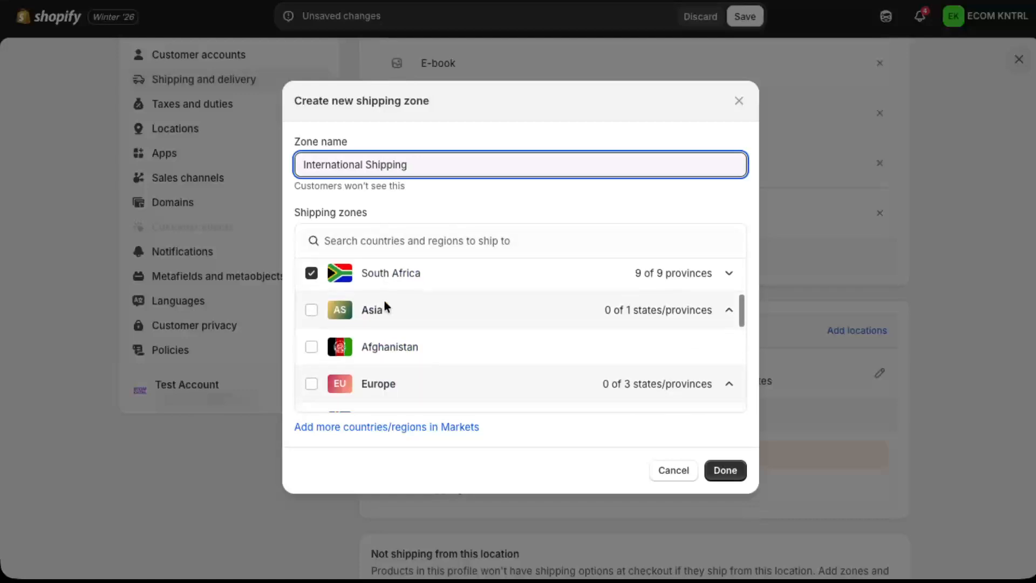
click(312, 310)
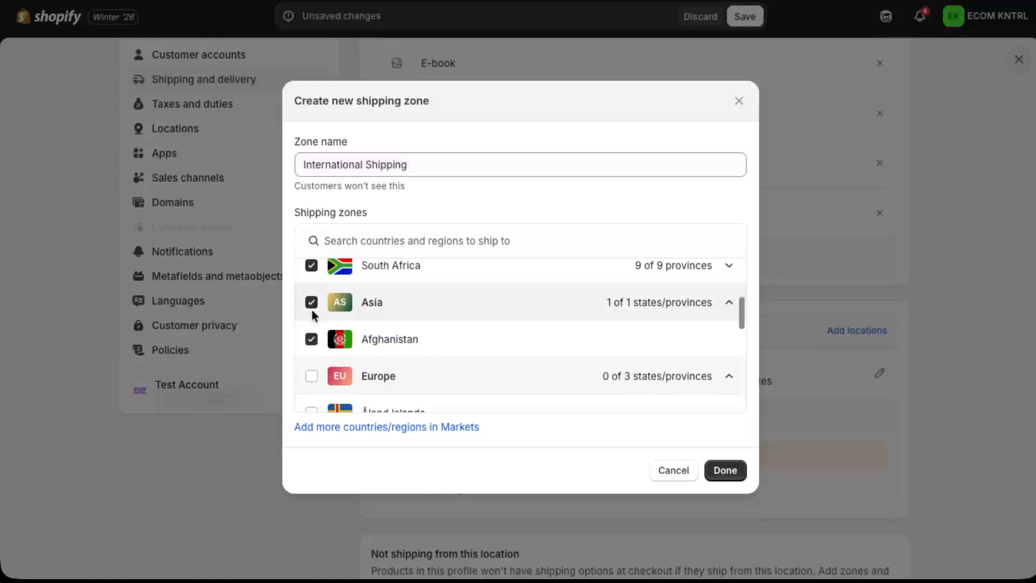
scroll(313, 315, down, 2)
click(311, 274)
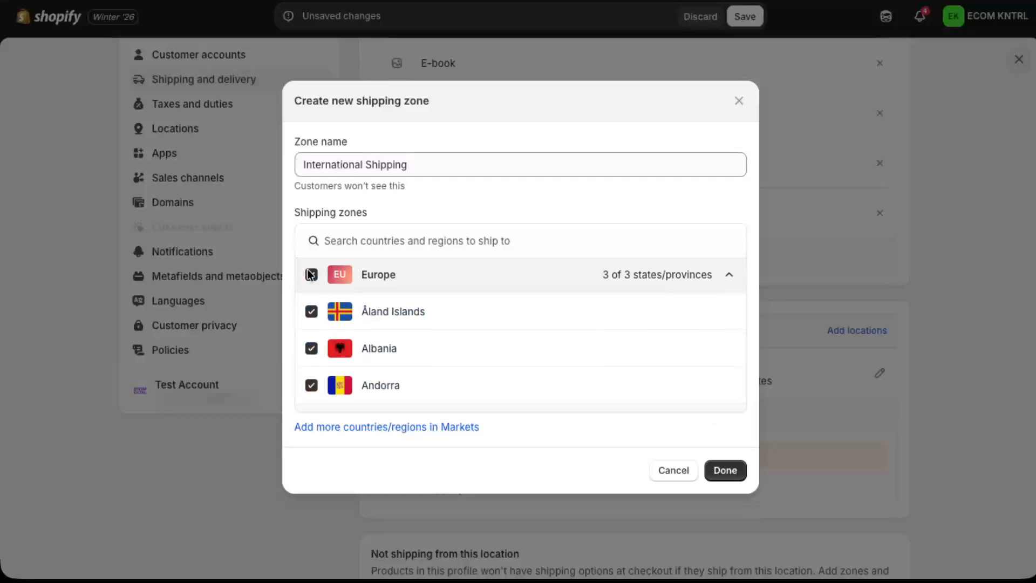
scroll(312, 283, down, 3)
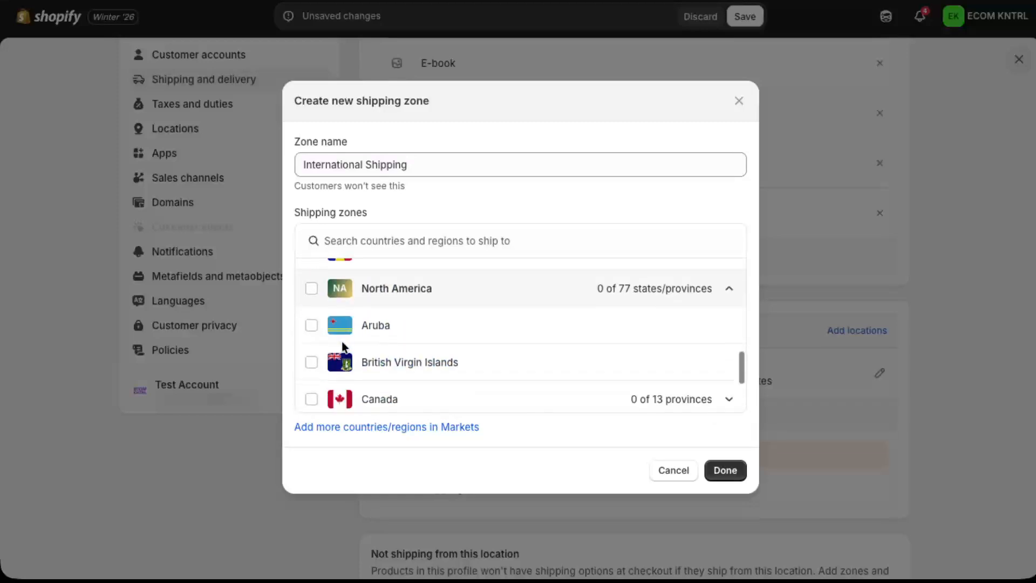
click(311, 284)
scroll(334, 361, down, 2)
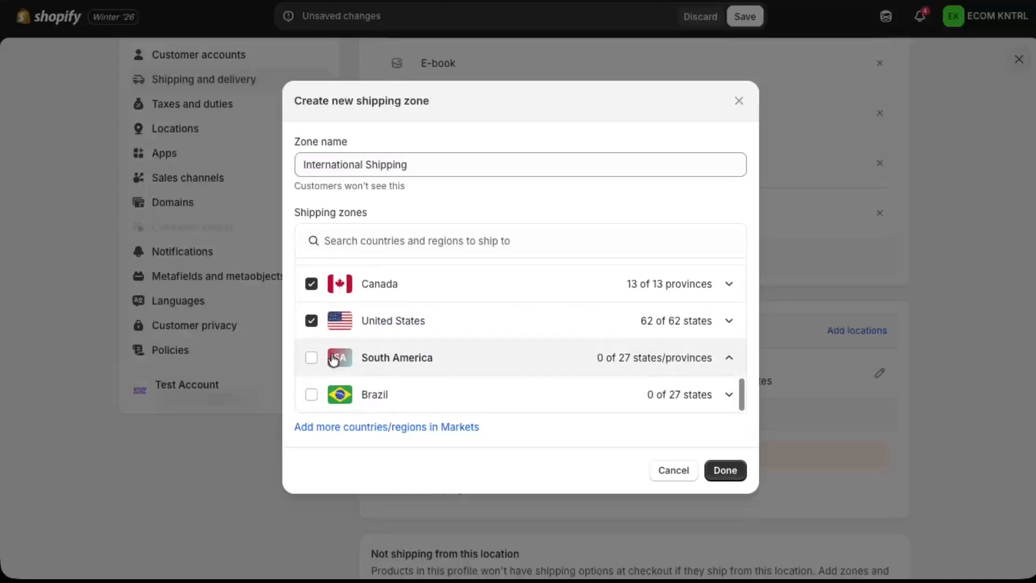
click(311, 358)
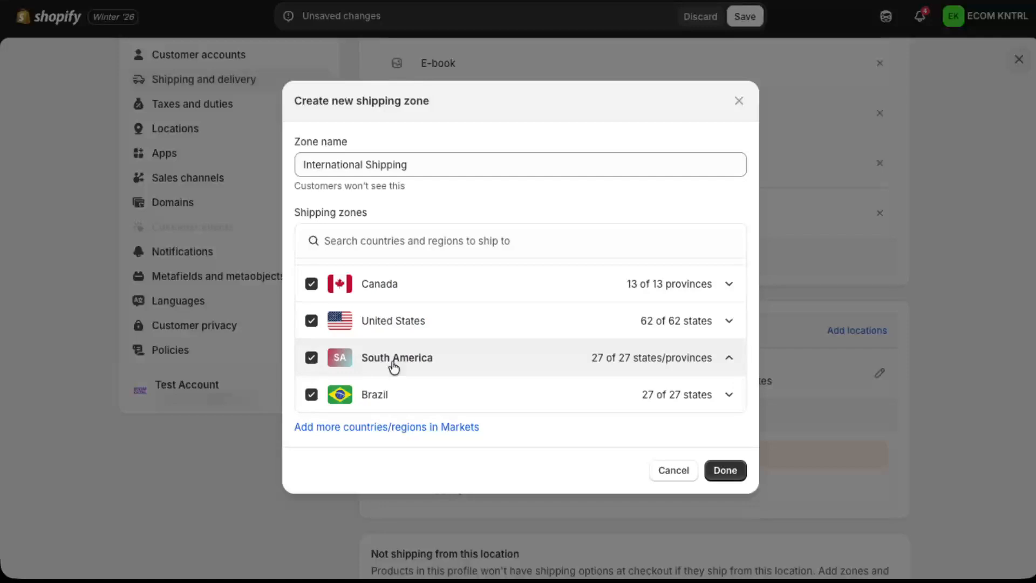
click(728, 472)
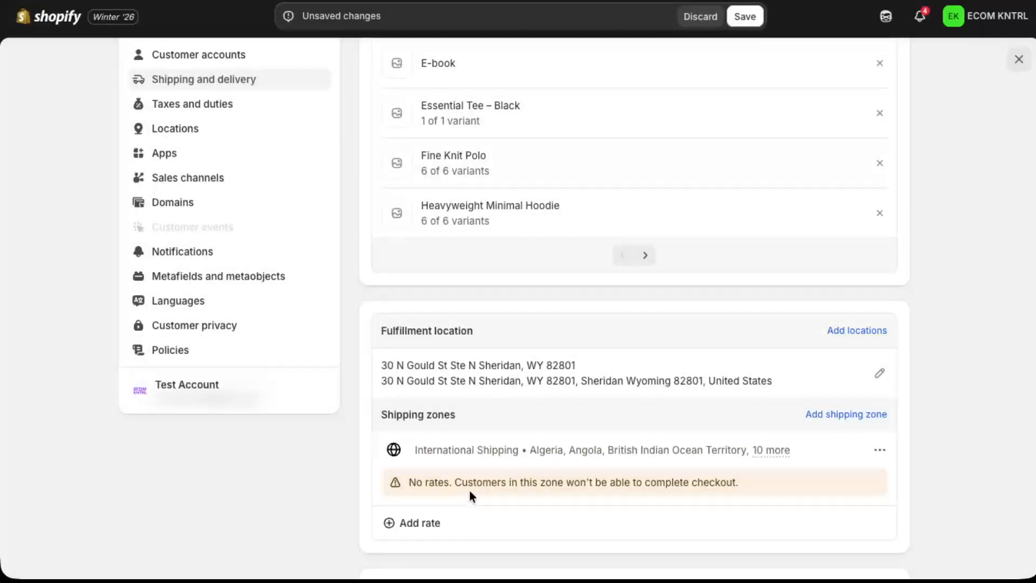
Reopen the International Shipping zone to review its regions and the option for adding more countries in Markets.
click(885, 451)
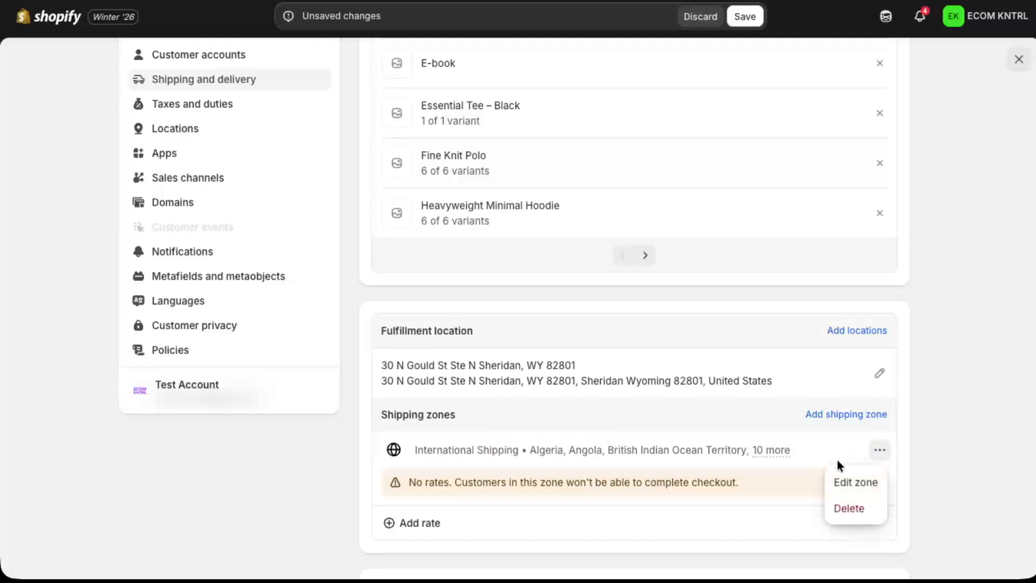
click(842, 480)
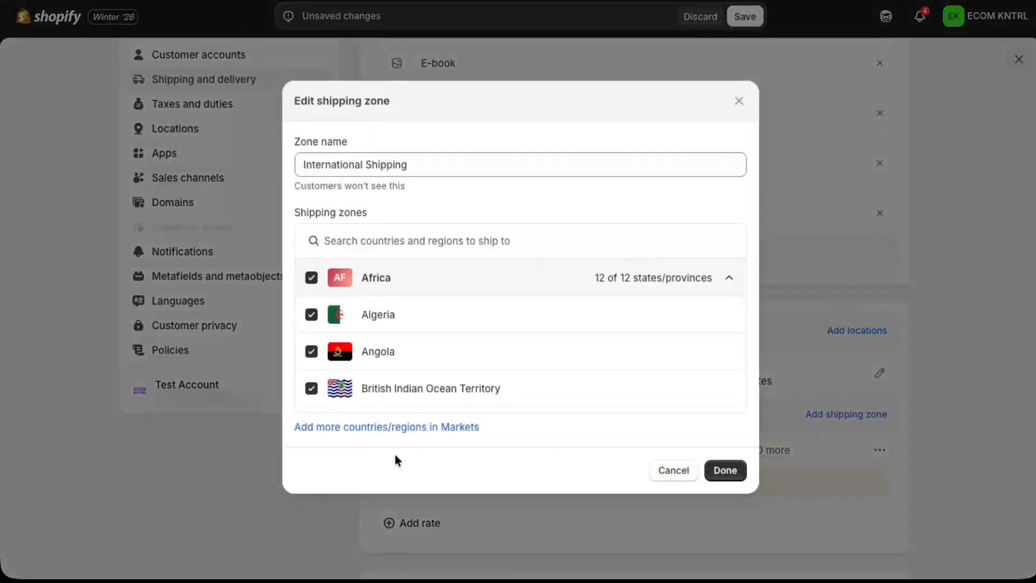
click(374, 426)
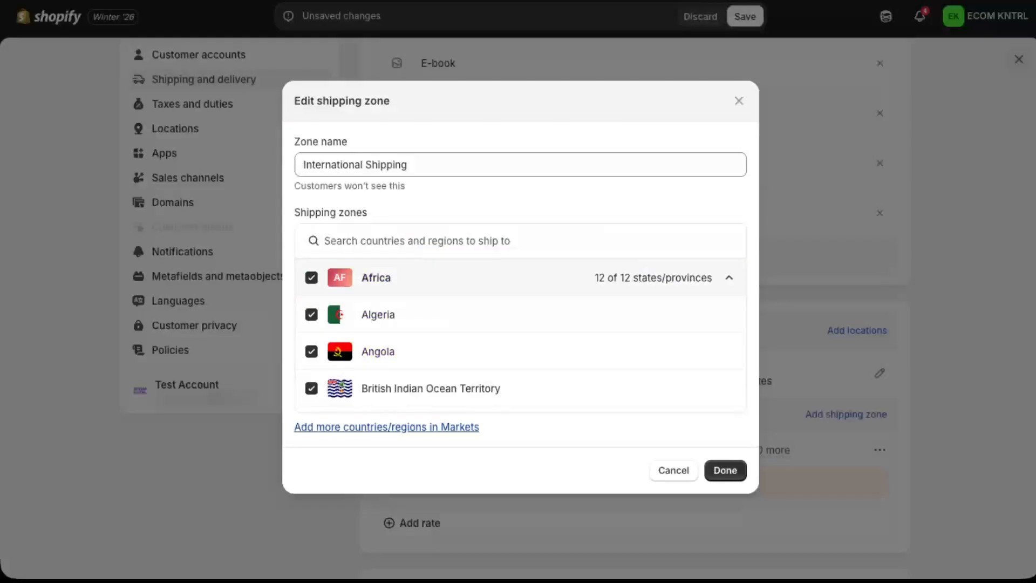
click(725, 471)
Add a custom flat rate to the International Shipping zone, named "Standard Int. Shipping".
click(423, 524)
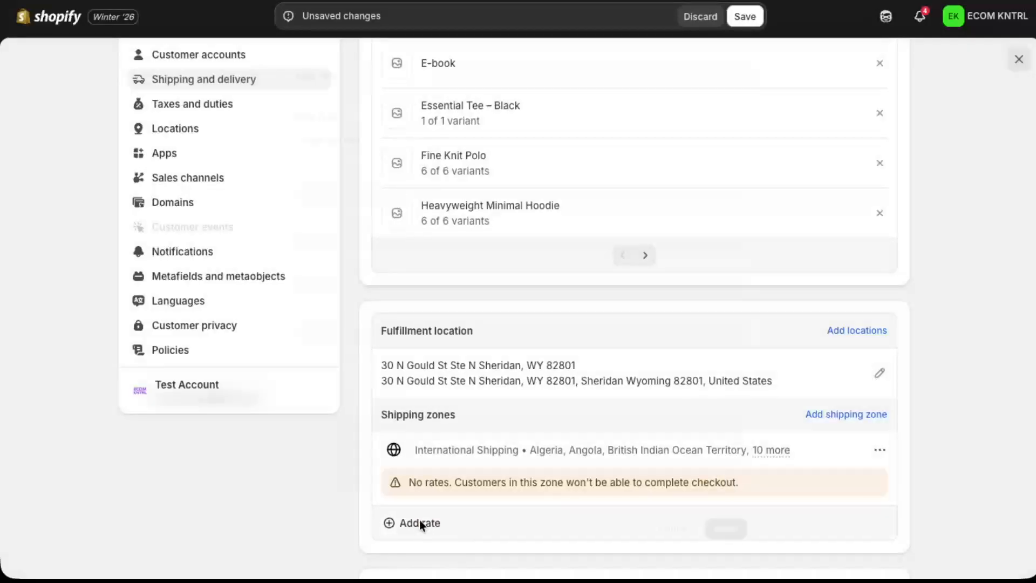
click(447, 120)
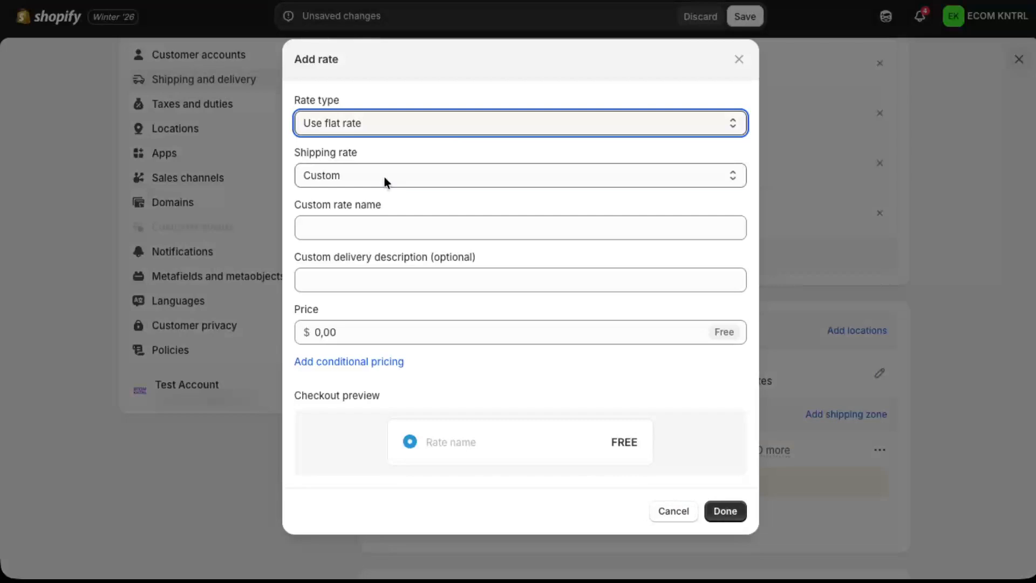
click(384, 177)
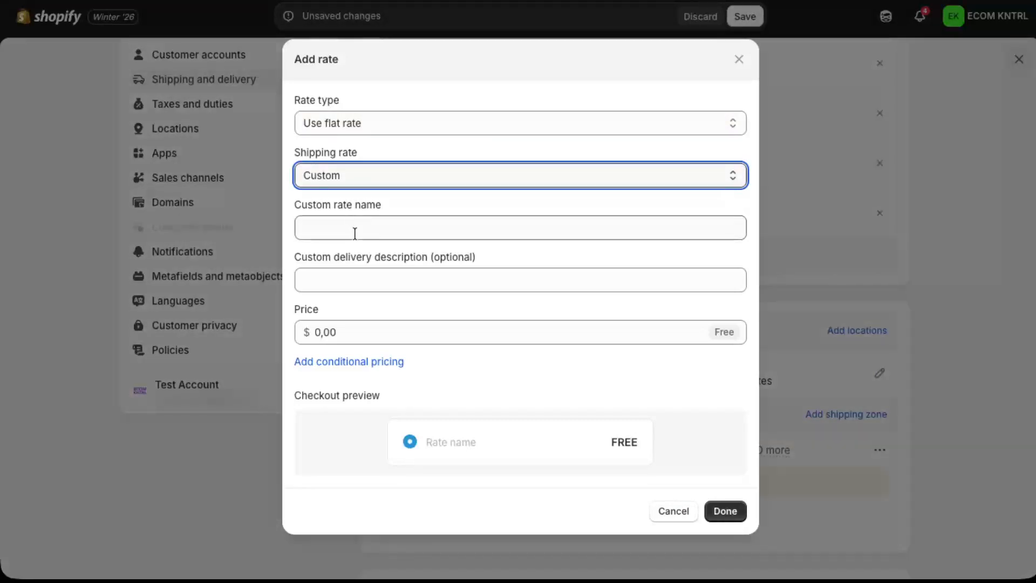
click(354, 232)
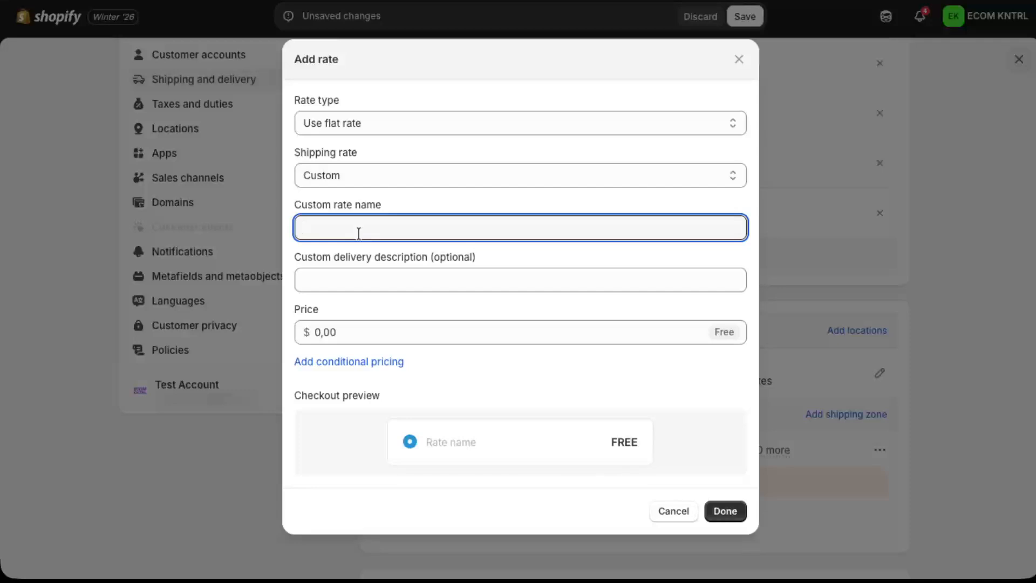
text(Standa)
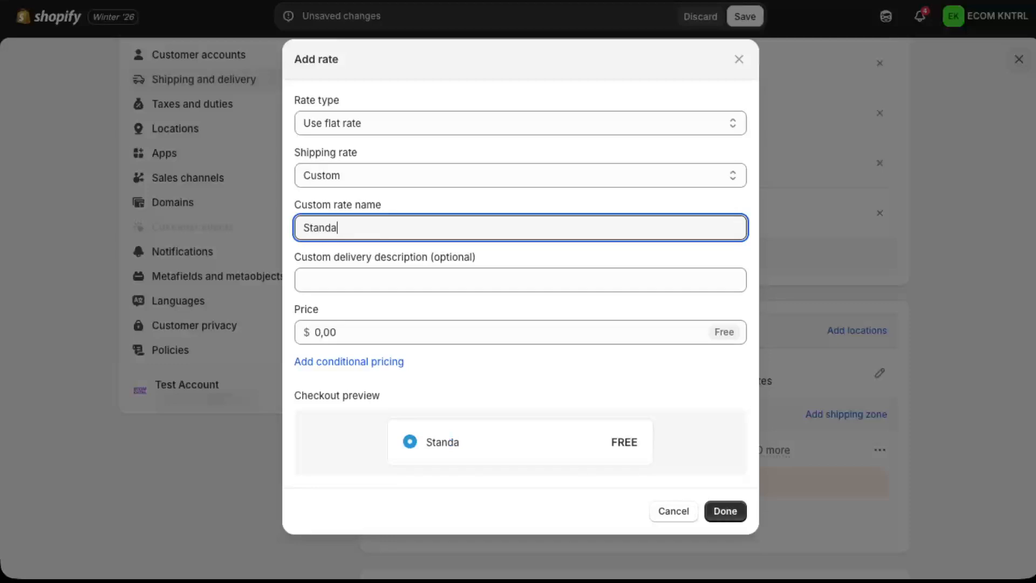
text(rd Int. Shipping)
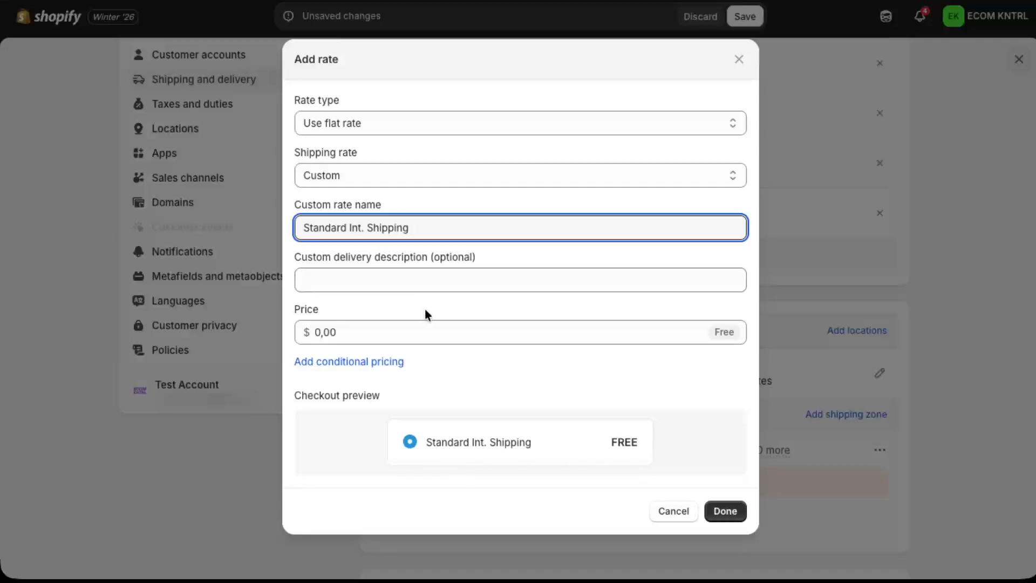
Leave the rate's delivery description blank and set its price to $15.
click(413, 281)
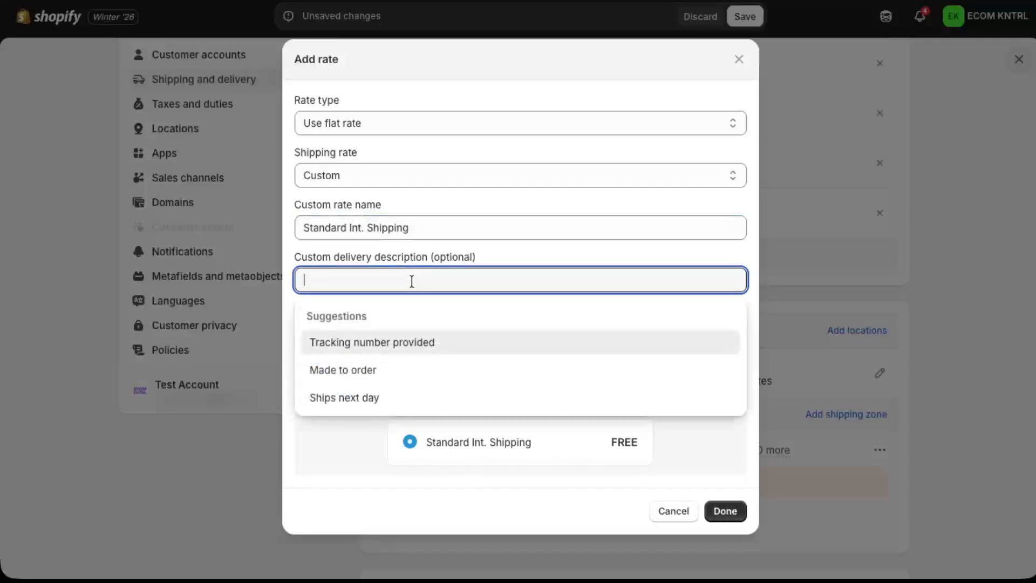
click(292, 256)
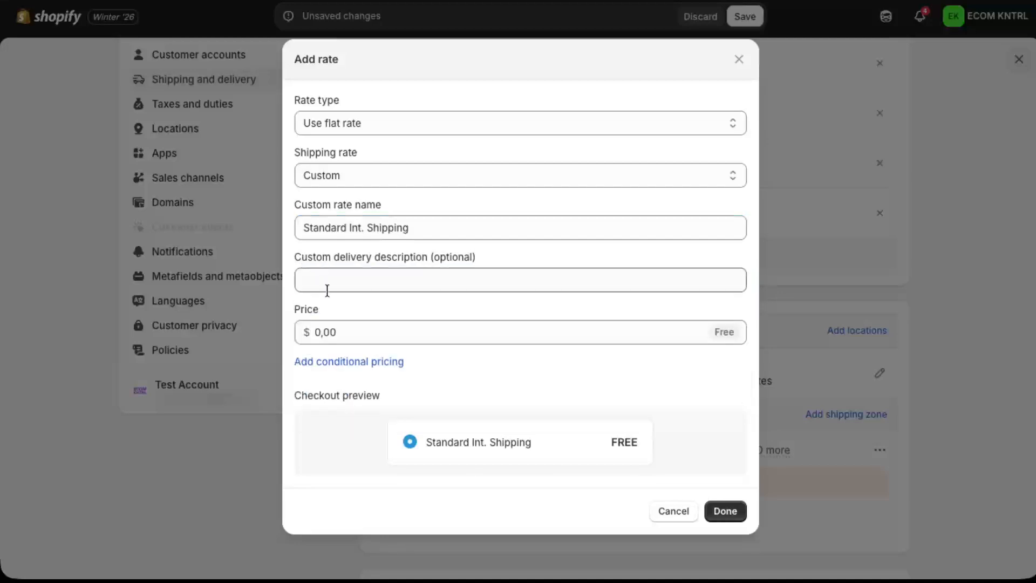
click(337, 331)
double_click(337, 332)
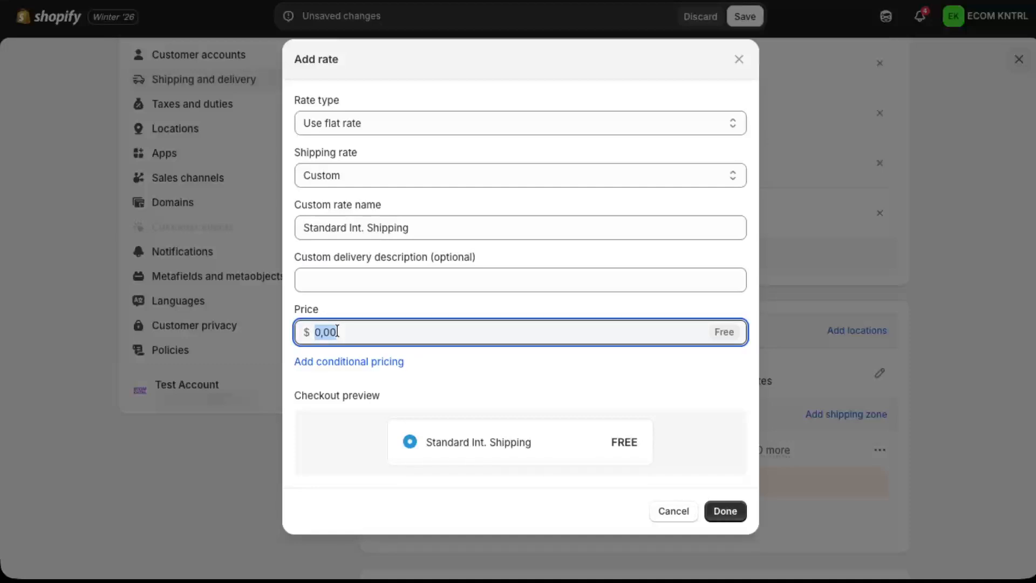
text(15)
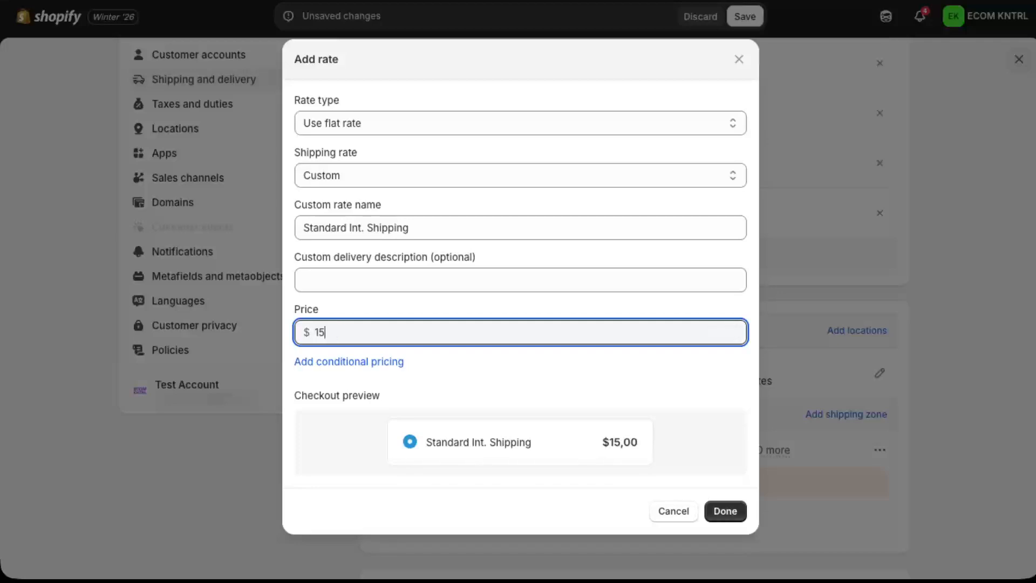
Add conditional pricing to the shipping rate and check the minimum and maximum limits offered for item weight.
click(437, 372)
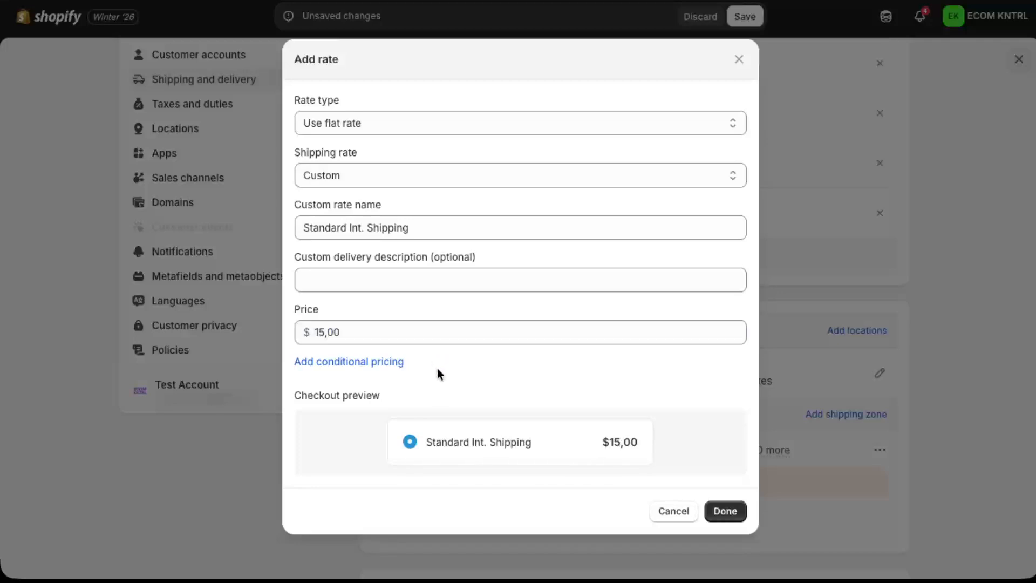
click(365, 367)
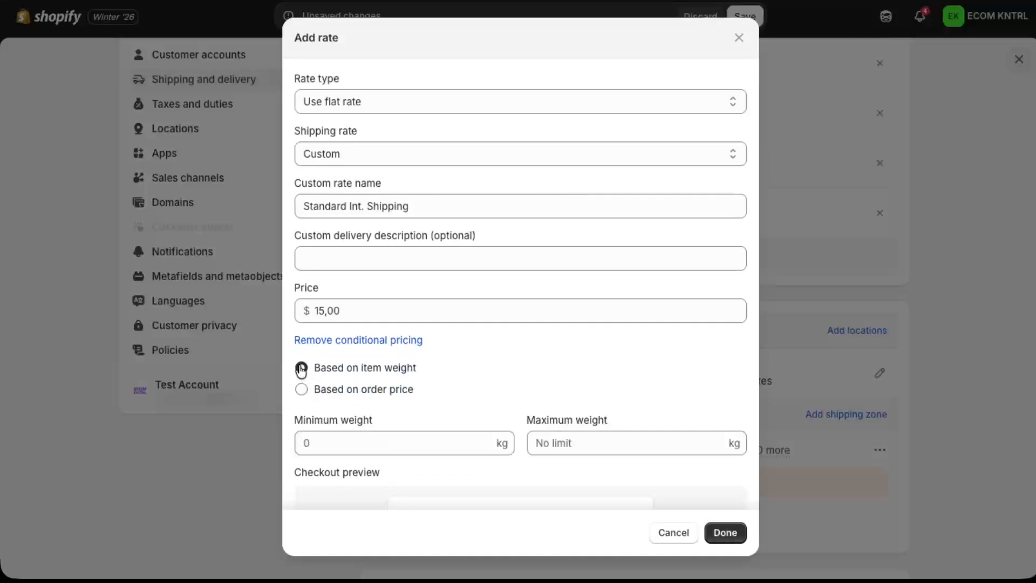
click(347, 448)
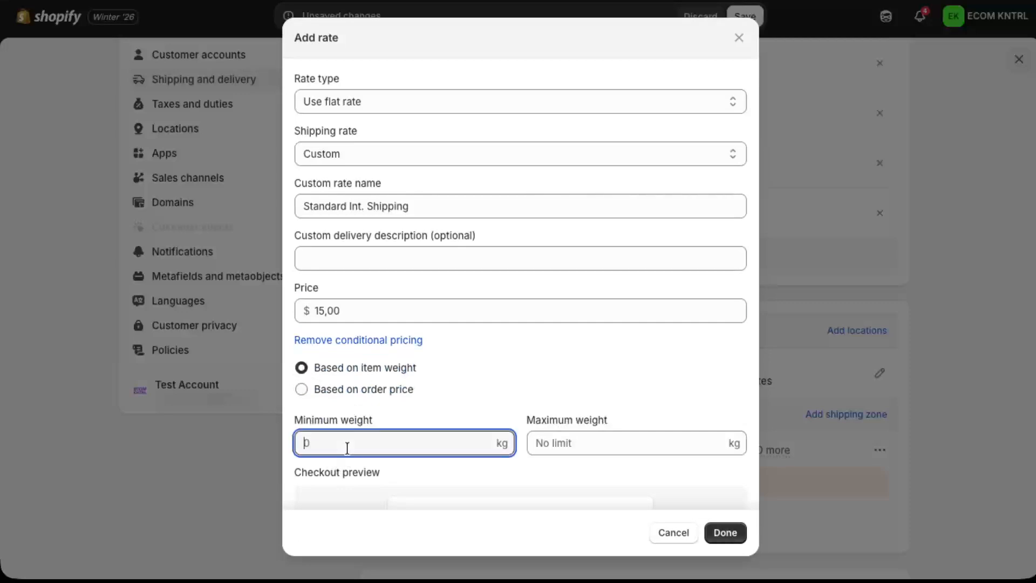
click(542, 443)
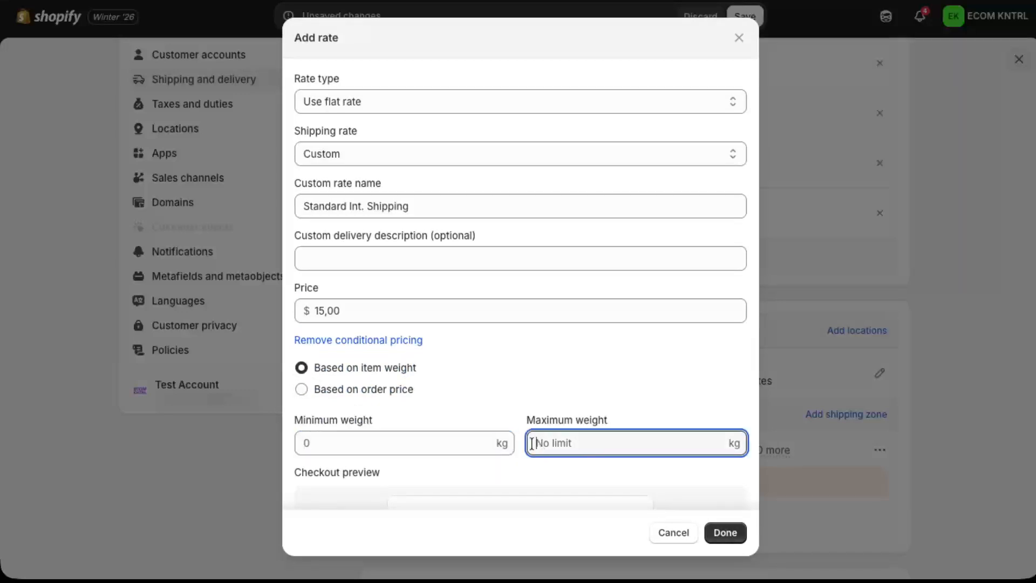
Base the rate's conditional pricing on order price, leaving the minimum and maximum price blank.
click(301, 391)
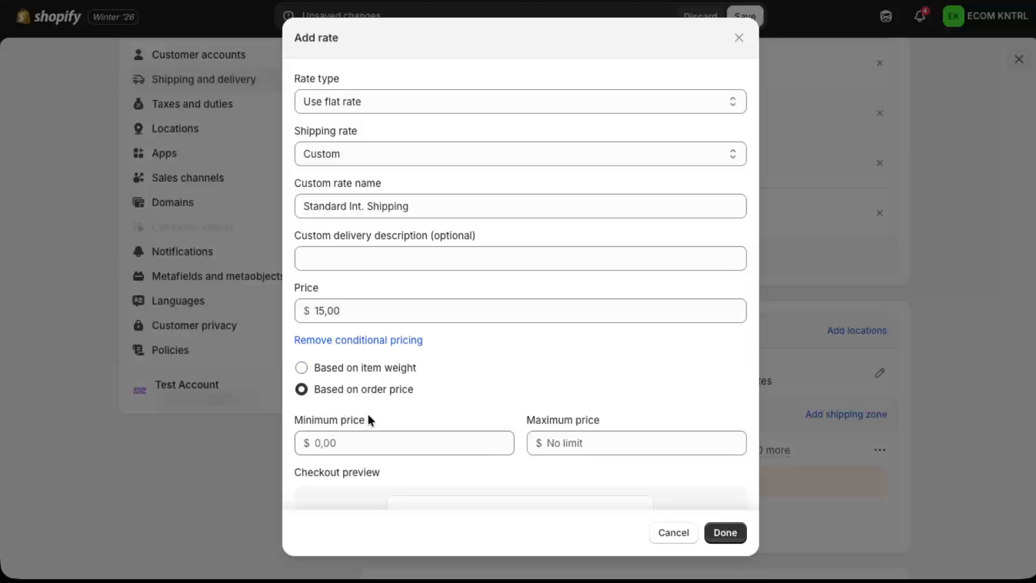
click(391, 435)
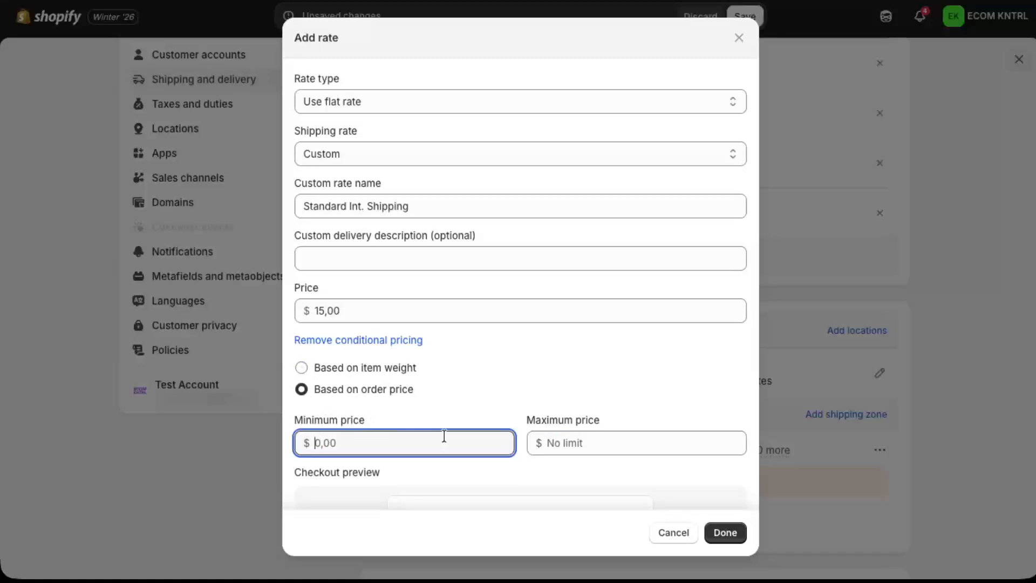
scroll(451, 436, down, 1)
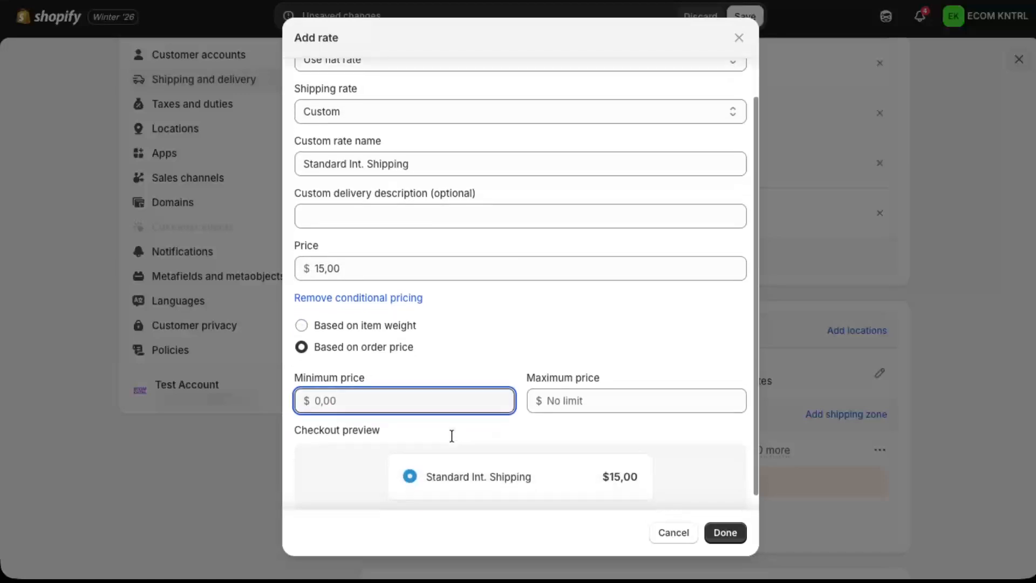
click(580, 402)
scroll(579, 399, down, 1)
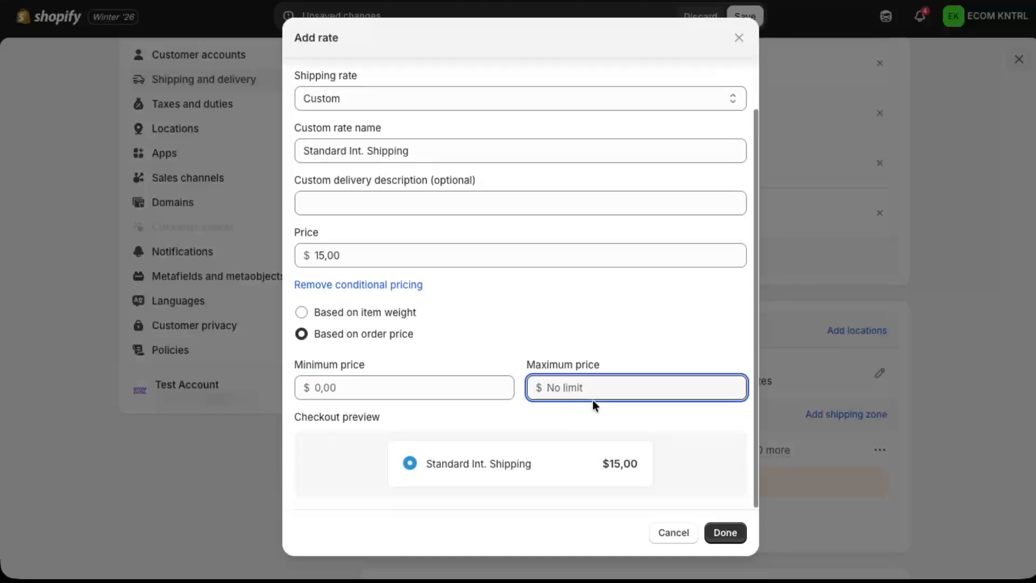
Finish adding the Standard Int. Shipping rate and save the new worldwide shipping profile.
click(729, 536)
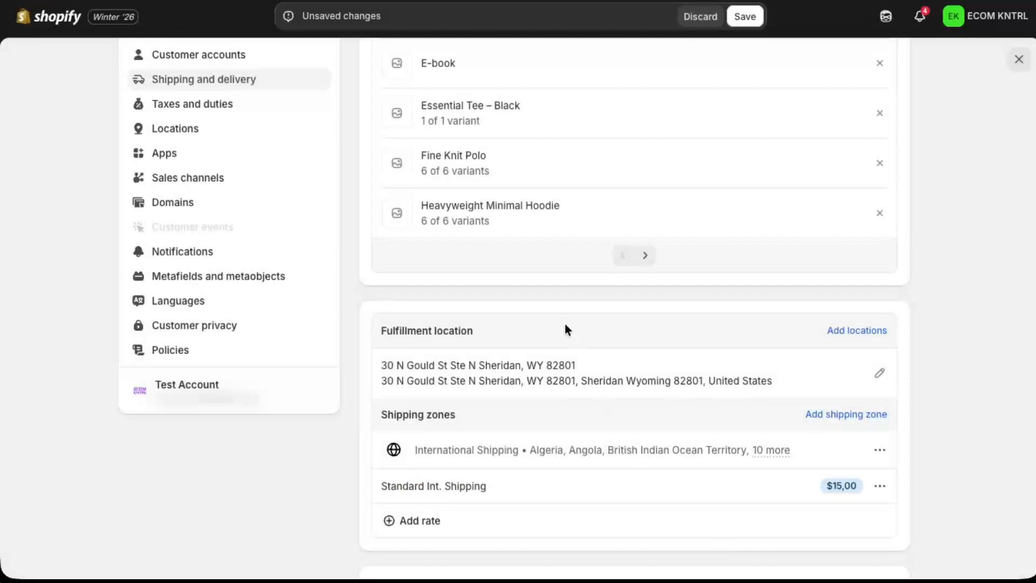
scroll(595, 305, up, 4)
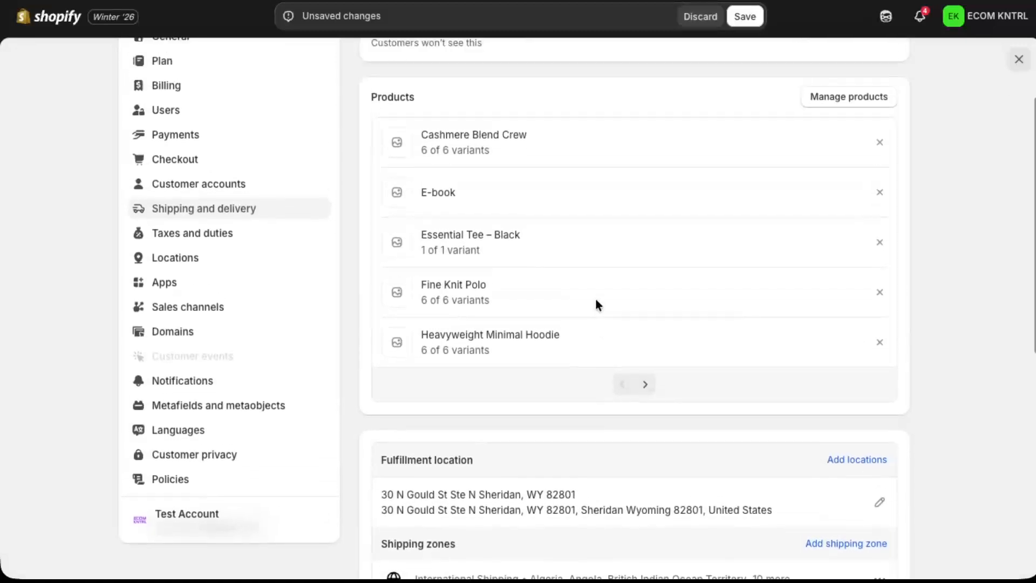
click(745, 17)
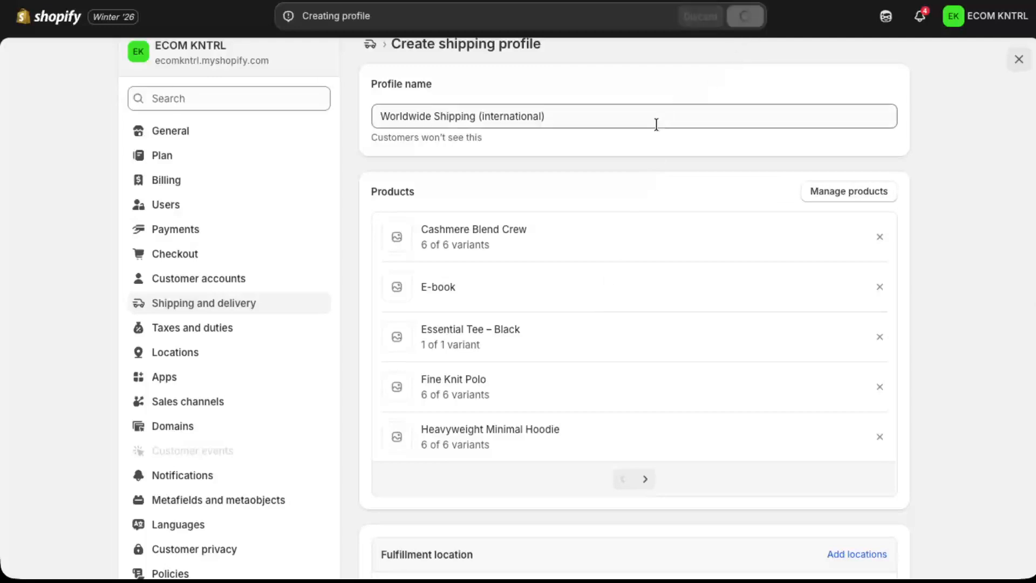